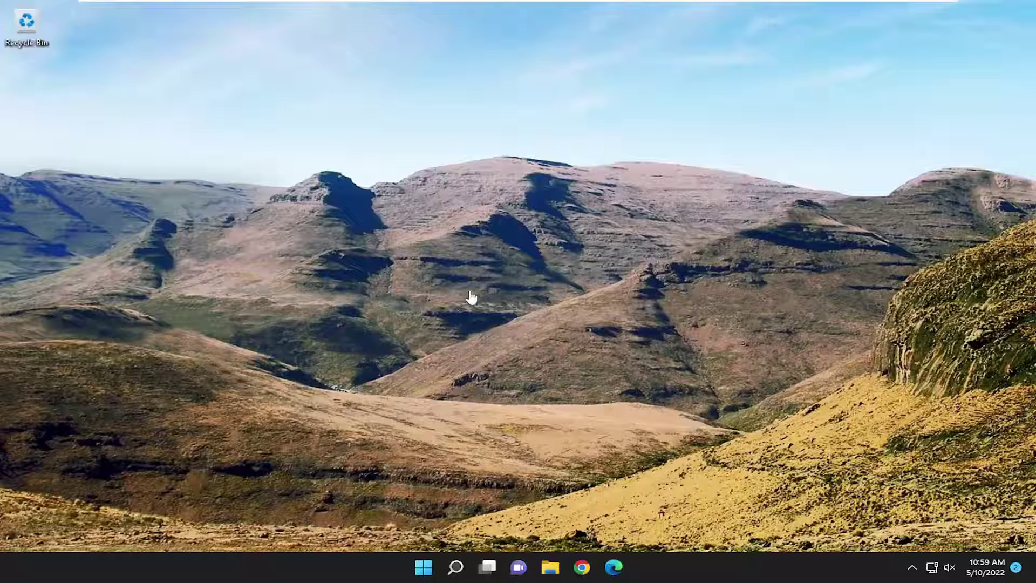
Open Windows search from the taskbar to look up 'services'
{"action": "left_click", "coordinate": [454, 569]}
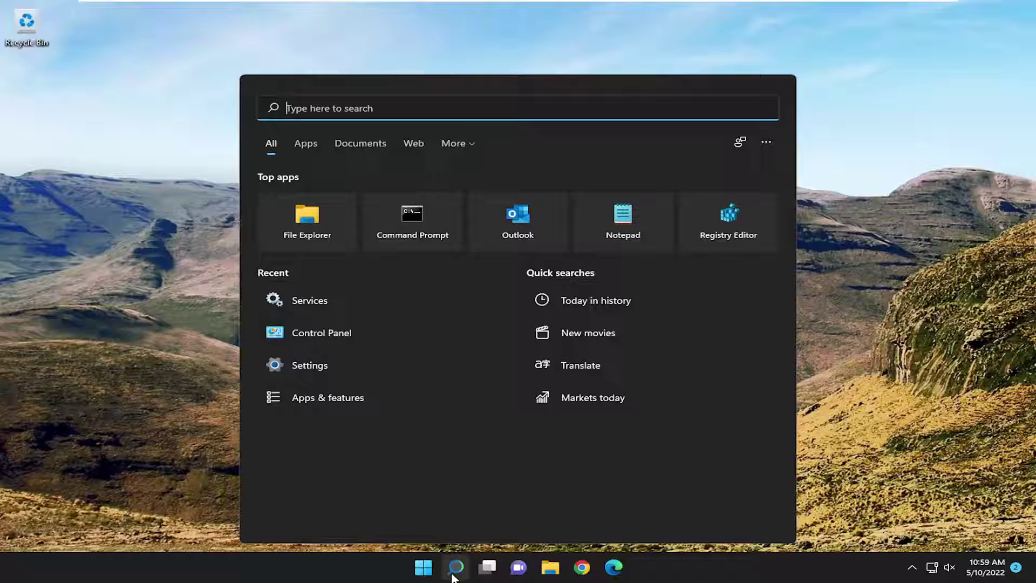
{"action": "type", "text": "services"}
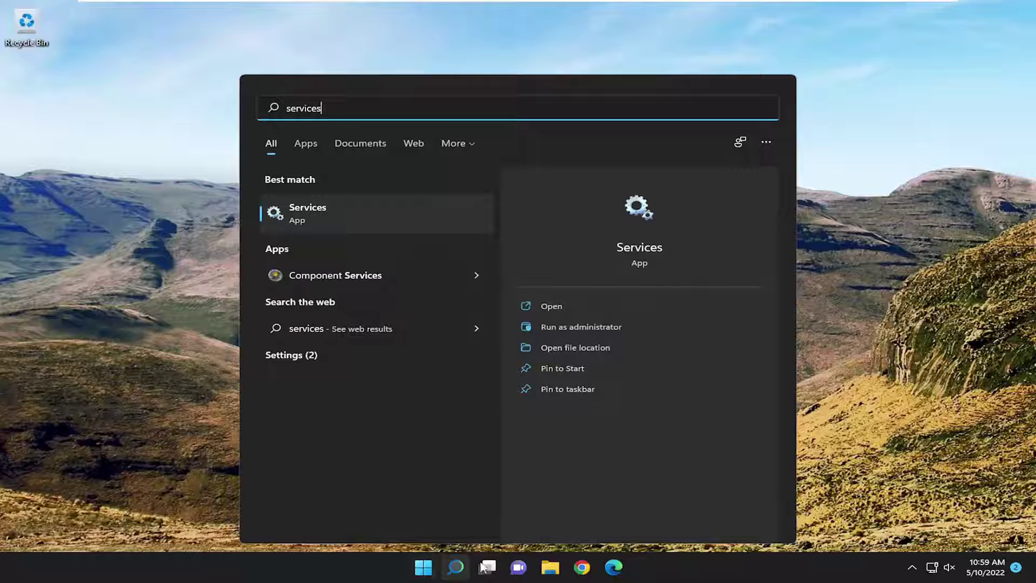
Launch Services and select IP Translation Configuration Service in the list
{"action": "left_click", "coordinate": [316, 214]}
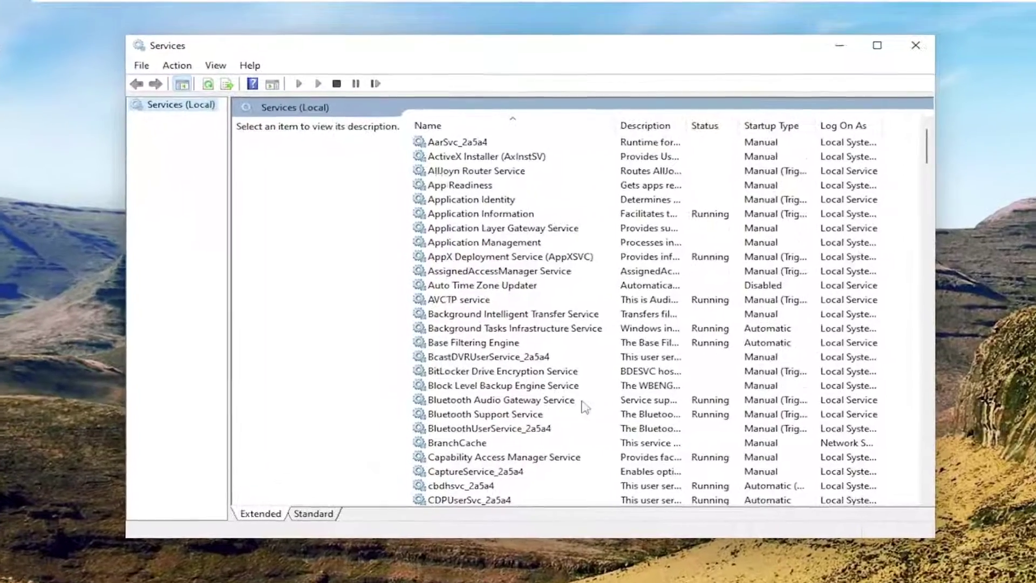
{"action": "scroll", "coordinate": [566, 388], "scroll_direction": "down", "scroll_amount": 7}
{"action": "scroll", "coordinate": [518, 364], "scroll_direction": "down", "scroll_amount": 6}
{"action": "scroll", "coordinate": [516, 368], "scroll_direction": "down", "scroll_amount": 2}
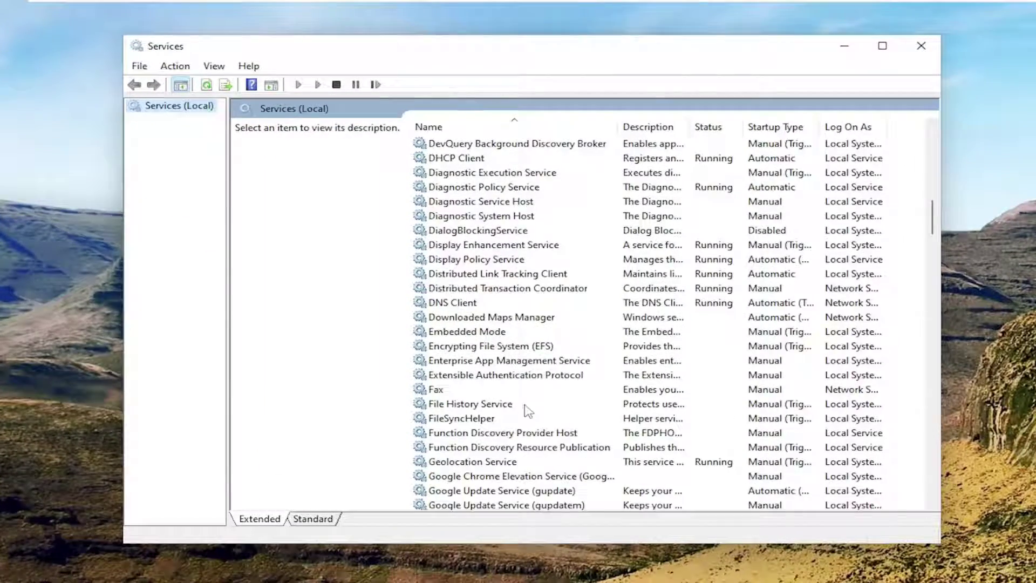
{"action": "scroll", "coordinate": [515, 409], "scroll_direction": "down", "scroll_amount": 6}
{"action": "scroll", "coordinate": [516, 410], "scroll_direction": "down", "scroll_amount": 2}
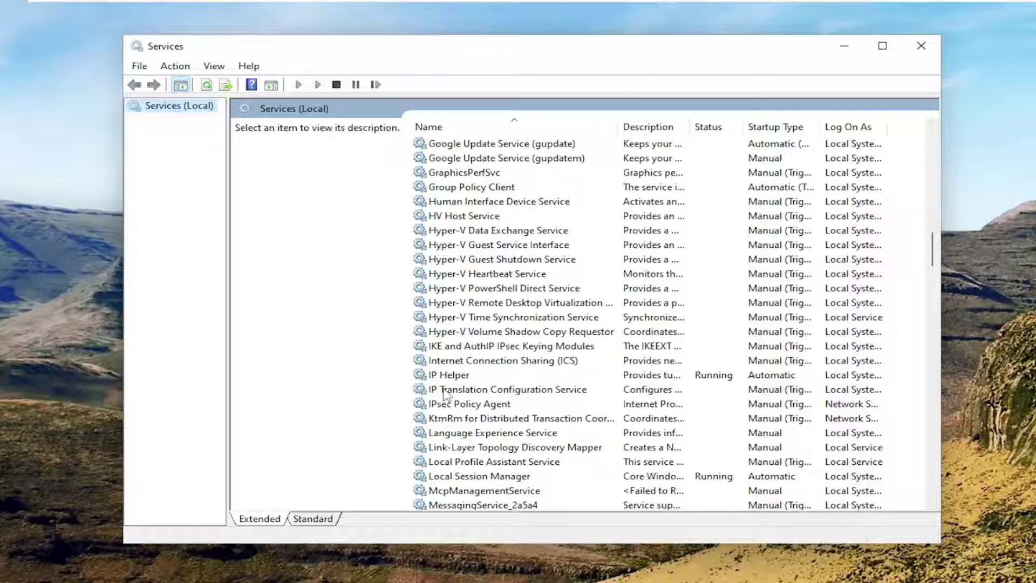
{"action": "left_click", "coordinate": [450, 390]}
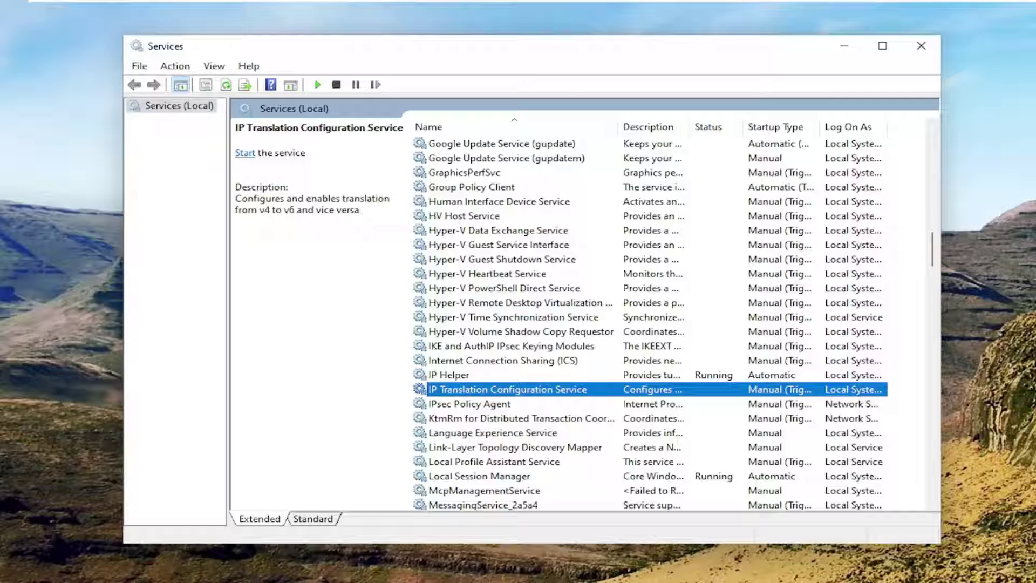
Set IP Translation Configuration Service to Automatic startup, start it, apply, and close Services
{"action": "double_click", "coordinate": [469, 391]}
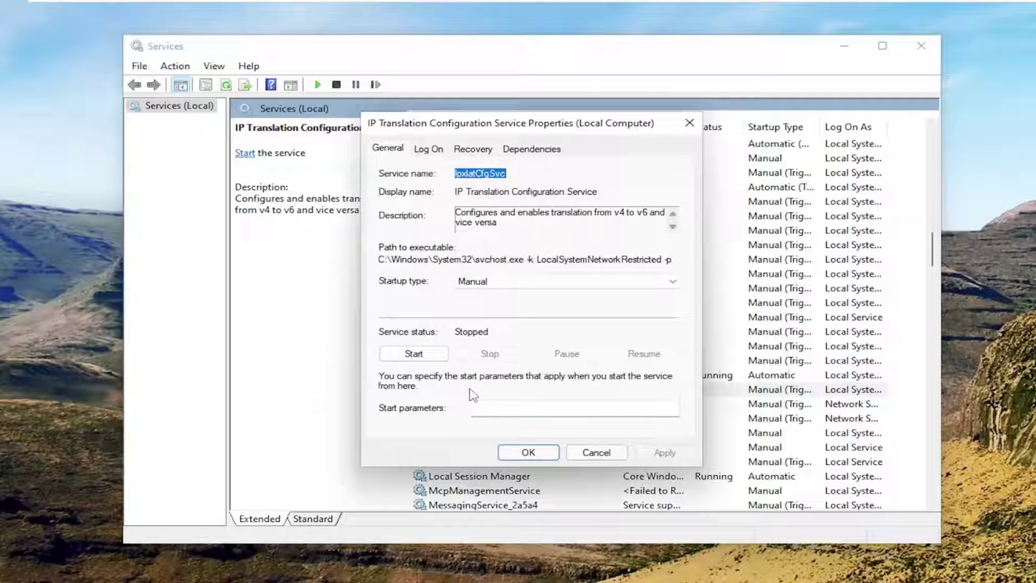
{"action": "left_click", "coordinate": [479, 281]}
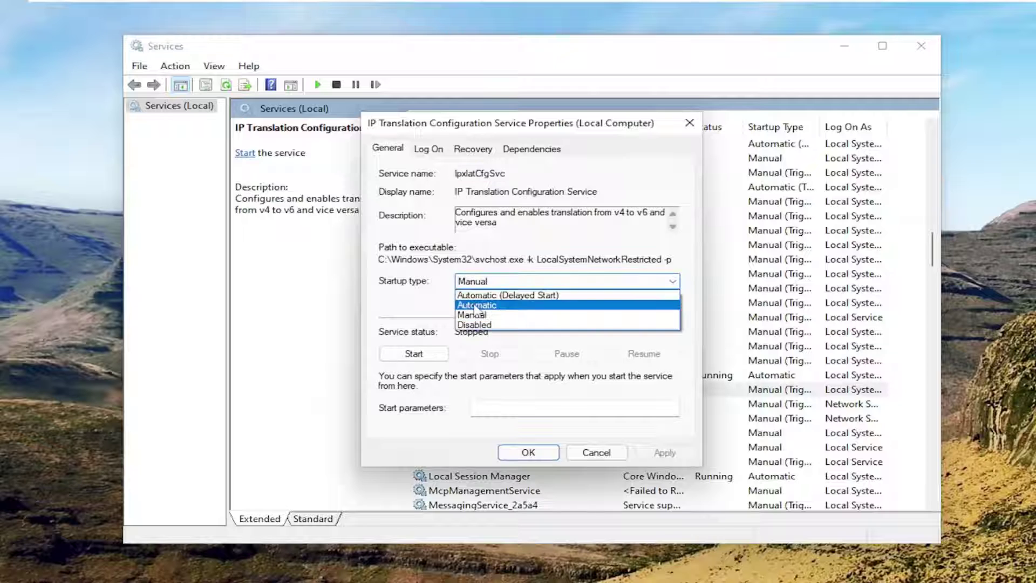
{"action": "left_click", "coordinate": [473, 306]}
{"action": "left_click", "coordinate": [413, 354]}
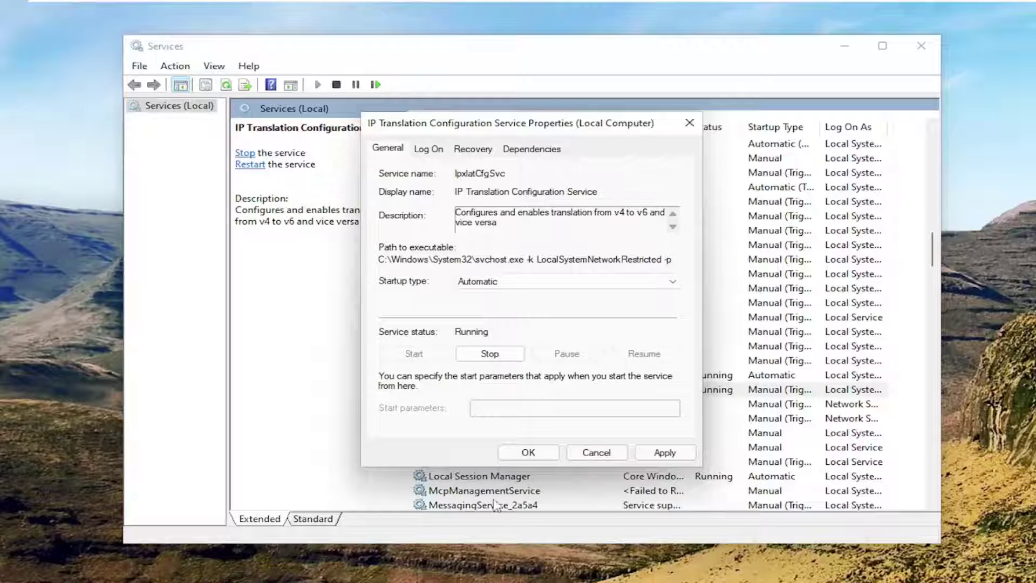
{"action": "left_click", "coordinate": [654, 452]}
{"action": "left_click", "coordinate": [528, 452]}
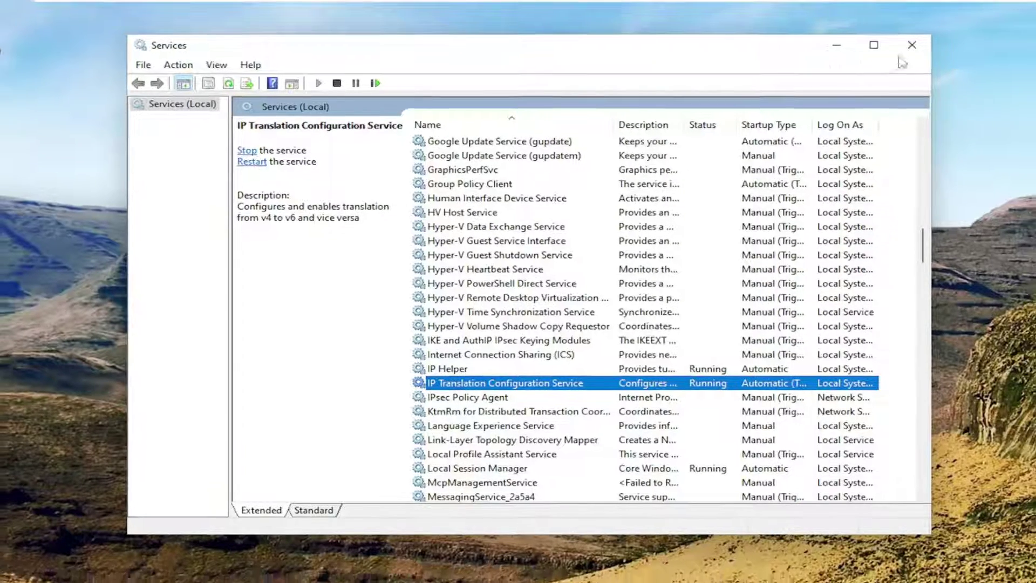
{"action": "left_click", "coordinate": [921, 45]}
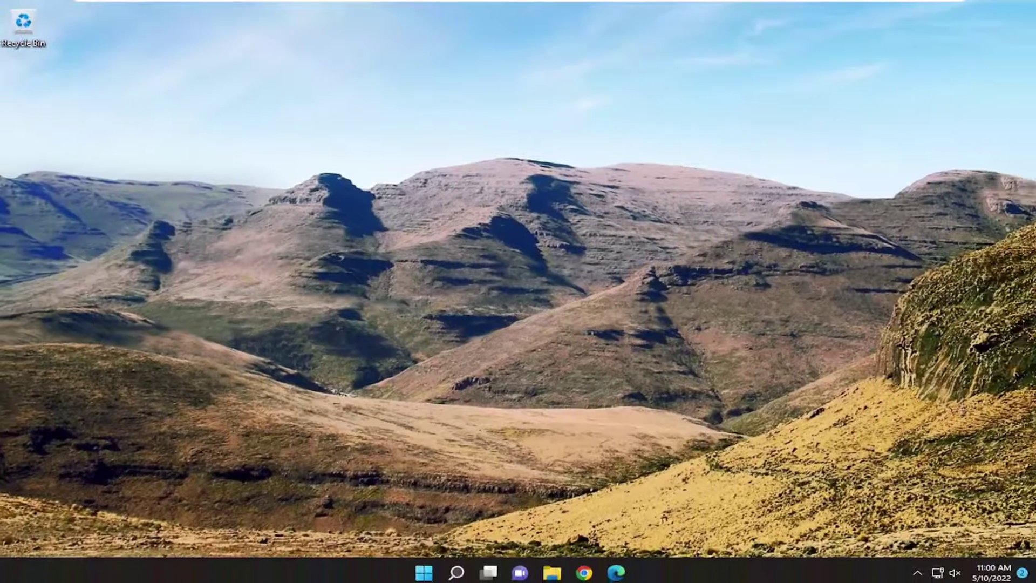